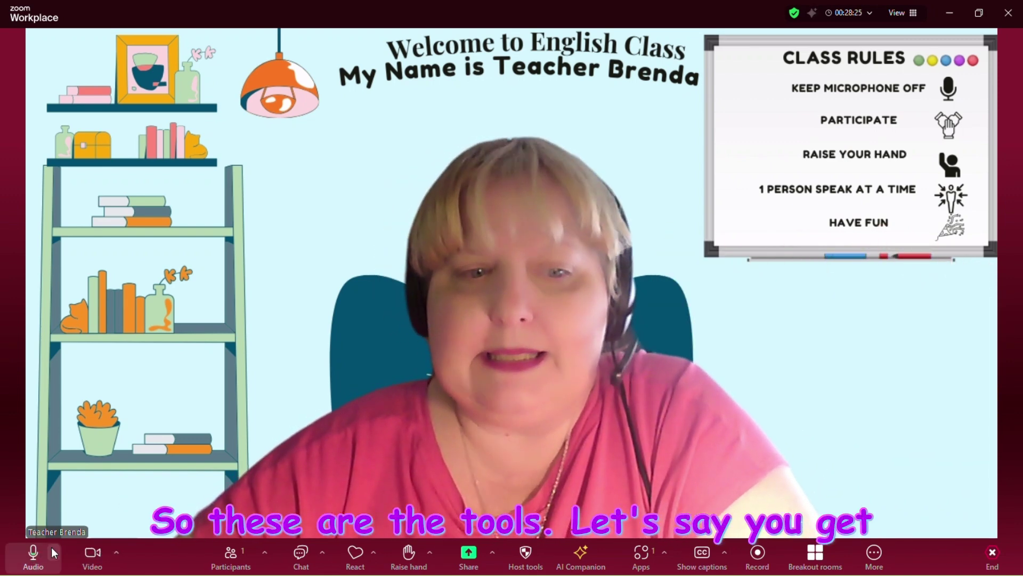
Show the audio device menu, with USB PnP Sound Device checked as microphone and speaker.
left_click(53, 551)
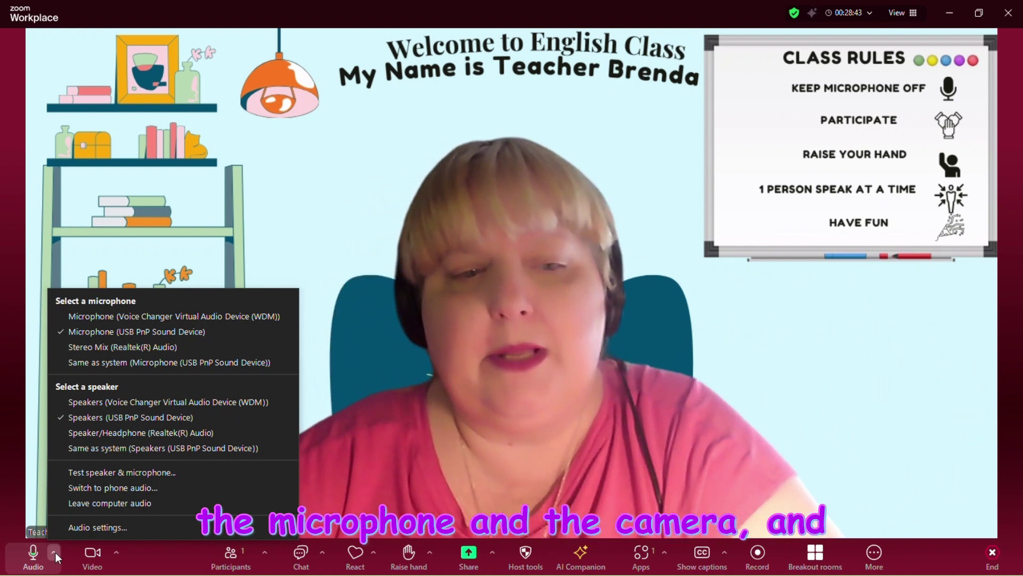
Run the speaker and microphone test, confirming the ringtone and the replay, then end it.
left_click(95, 474)
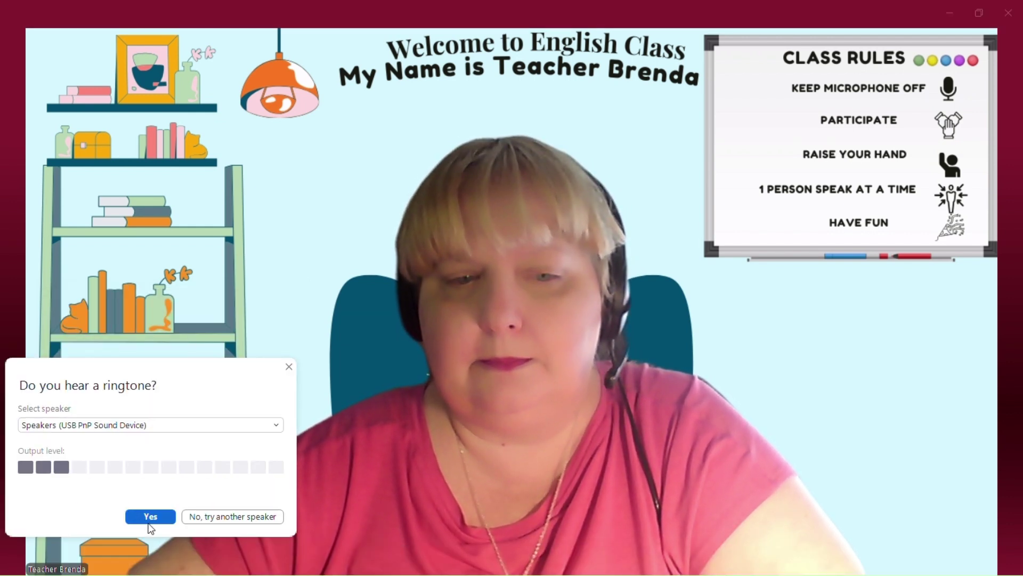
left_click(152, 517)
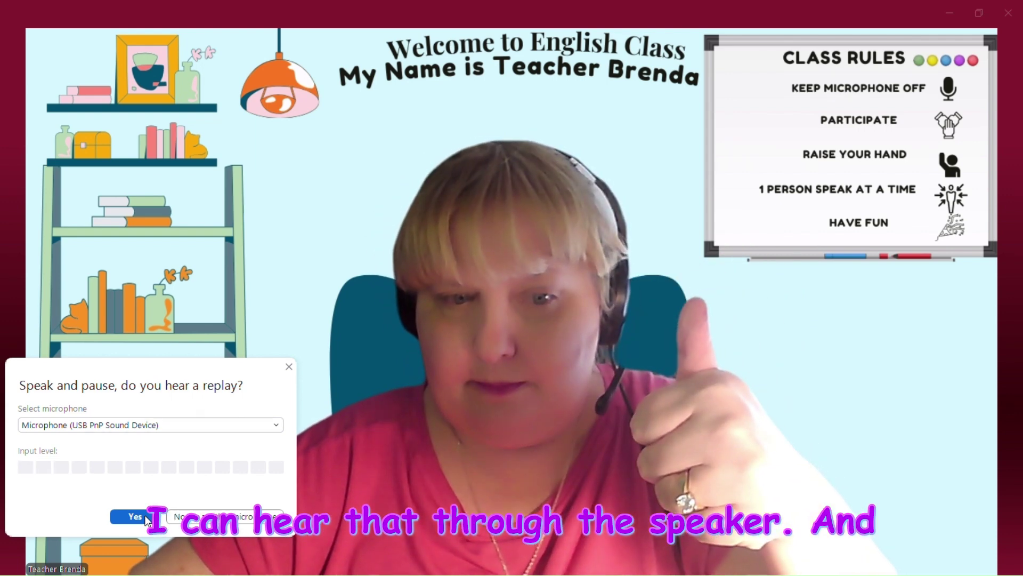
left_click(145, 515)
left_click(145, 516)
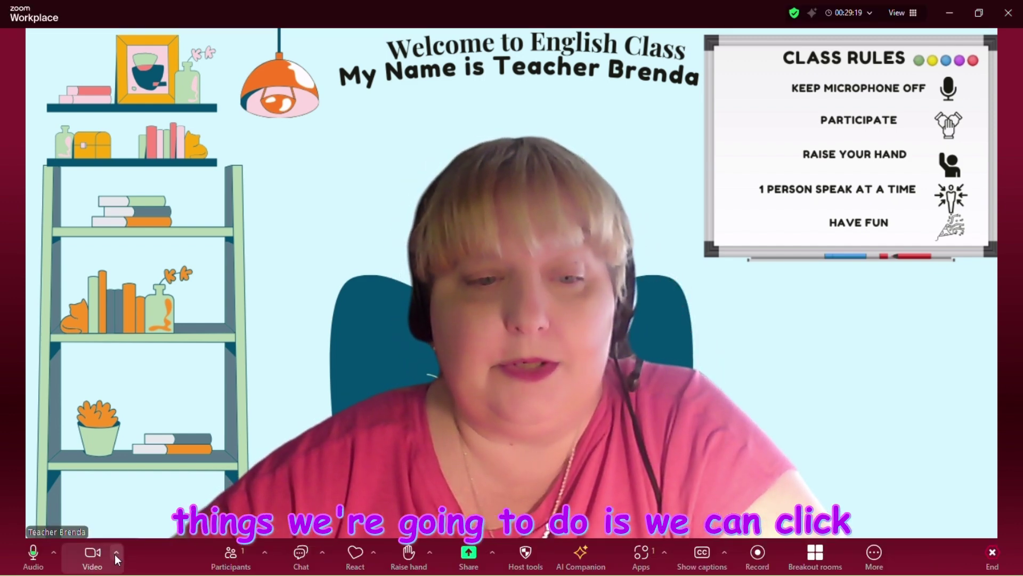
Open Adjust background & effects from the Video menu to reach the Virtual backgrounds tab.
left_click(118, 552)
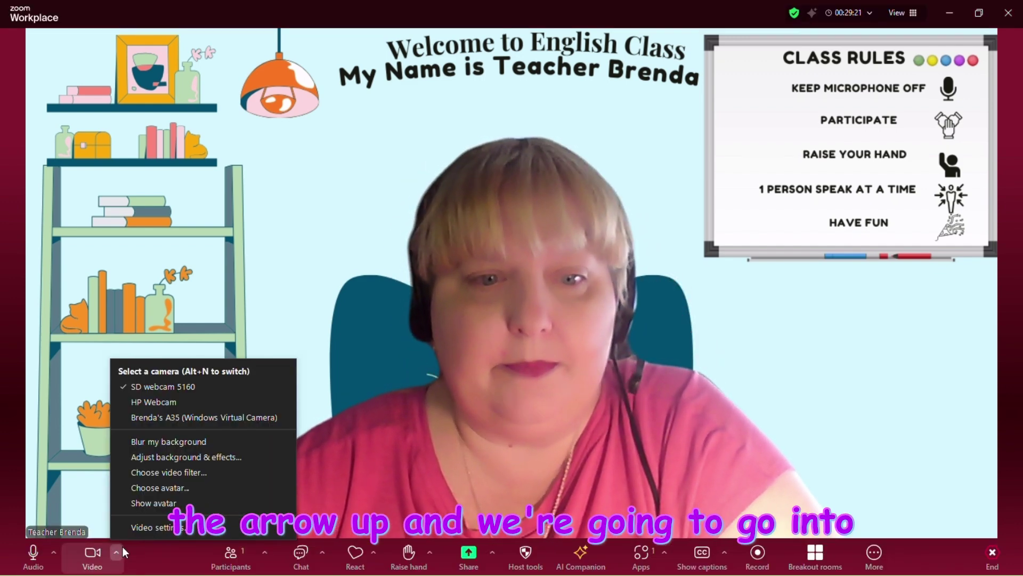
left_click(158, 458)
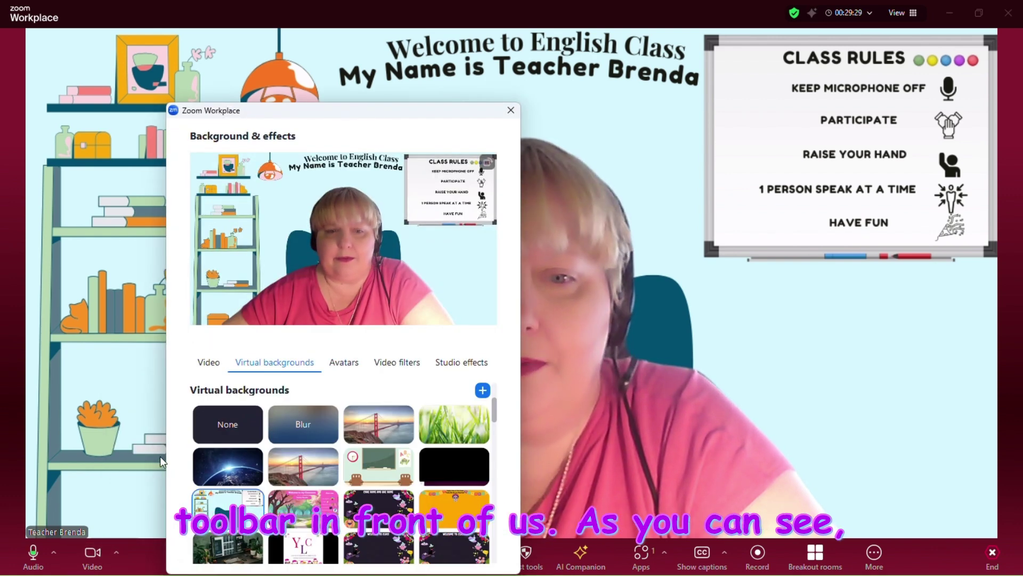
On the Video tab, try Manual low-light with brightness lowered, then return it to Auto.
left_click(208, 366)
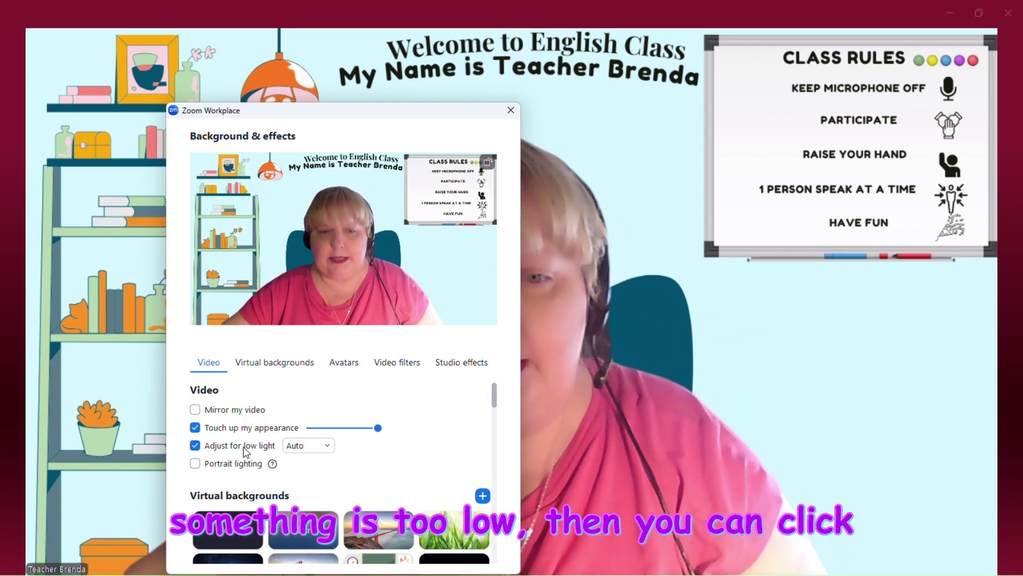
left_click(305, 485)
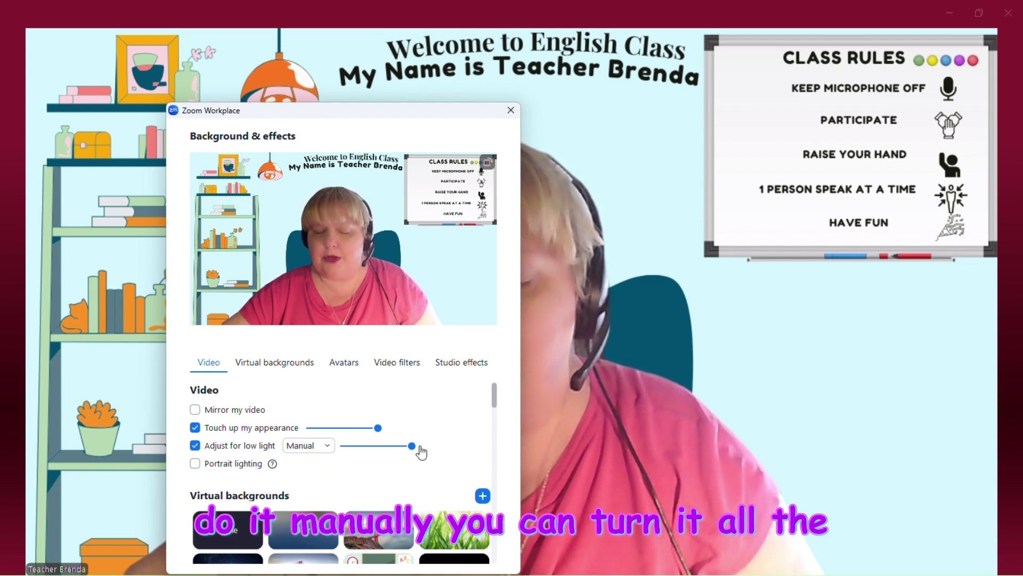
left_click_drag(418, 449, 347, 448)
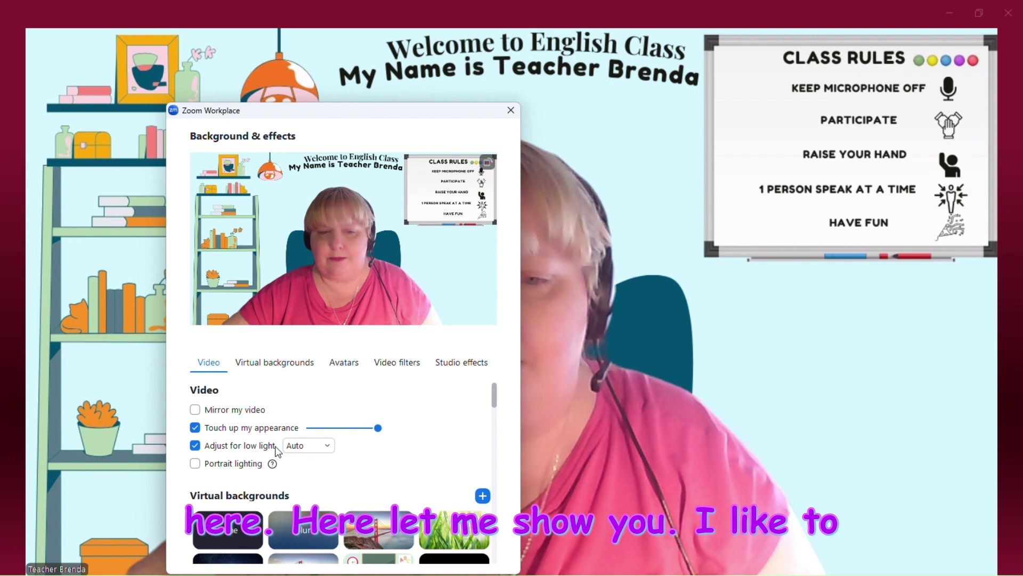
left_click(312, 451)
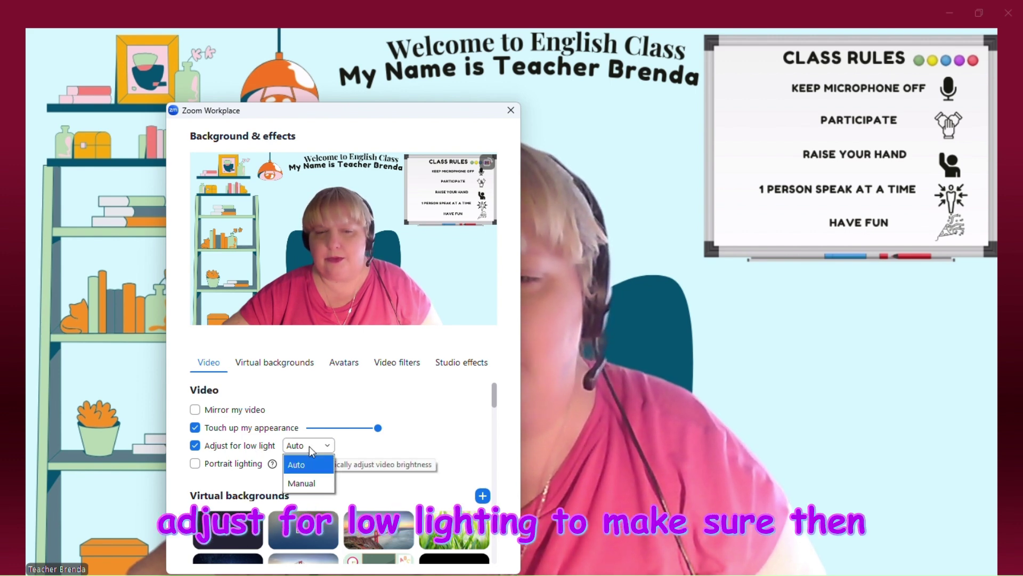
left_click(307, 468)
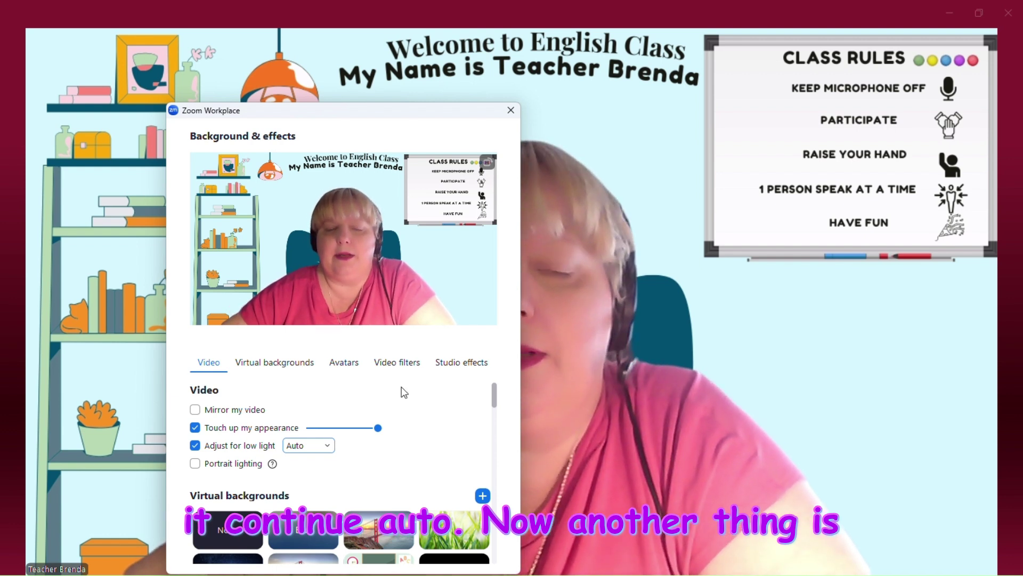
Rotate the camera preview four quarter turns back to upright and return to Virtual backgrounds.
left_click(488, 164)
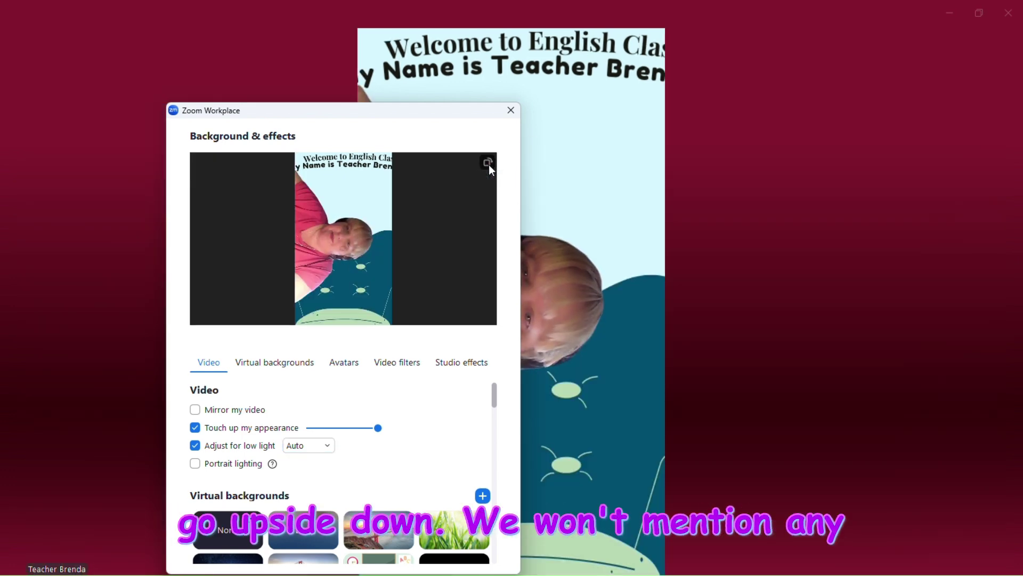
left_click(488, 165)
left_click(488, 164)
left_click(488, 164)
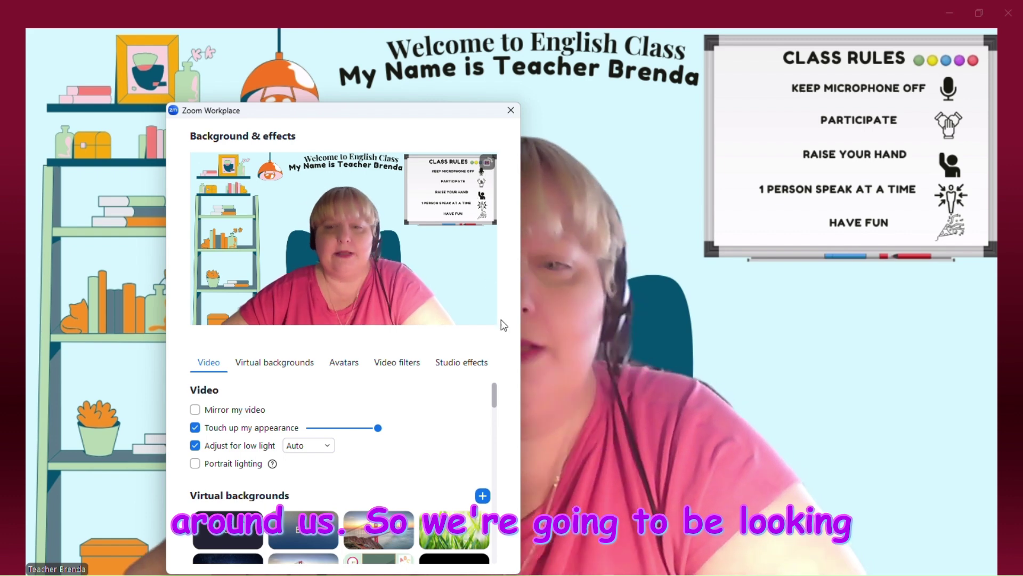
left_click_drag(494, 392, 496, 408)
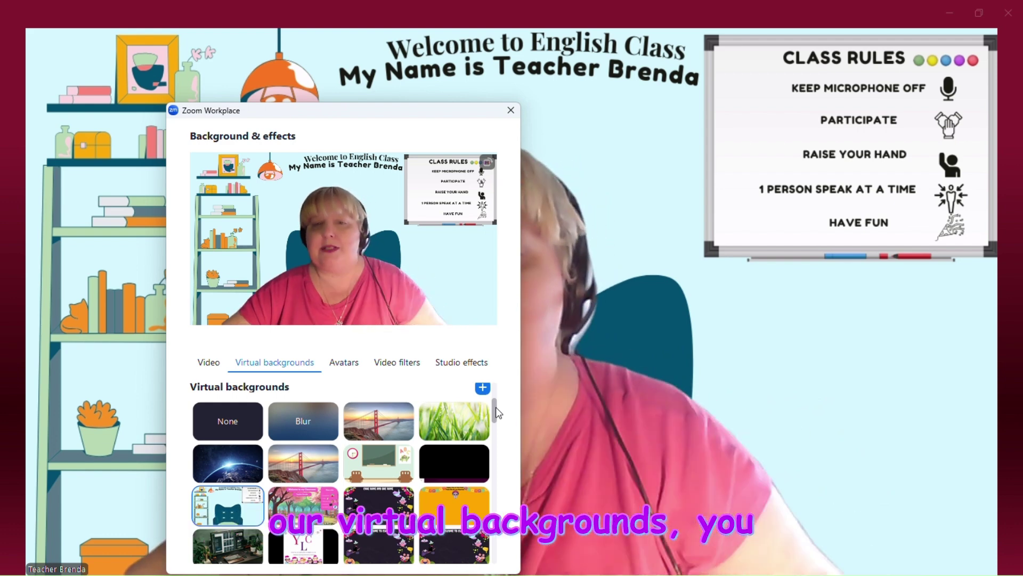
Replace the class-rules classroom image with the Blur background.
scroll(496, 407, "down", 1)
scroll(495, 407, "up", 1)
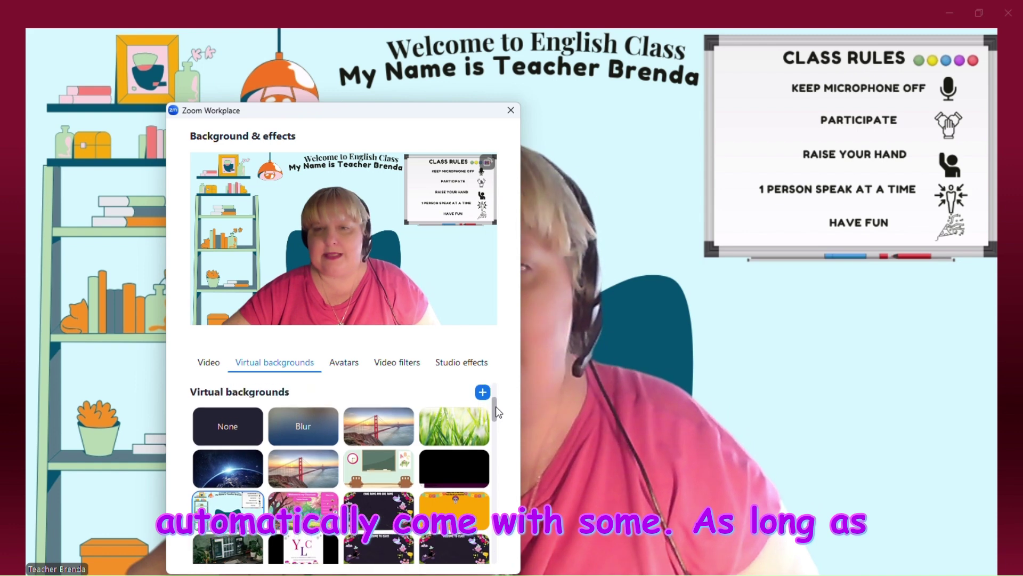
scroll(495, 407, "down", 1)
scroll(495, 408, "up", 1)
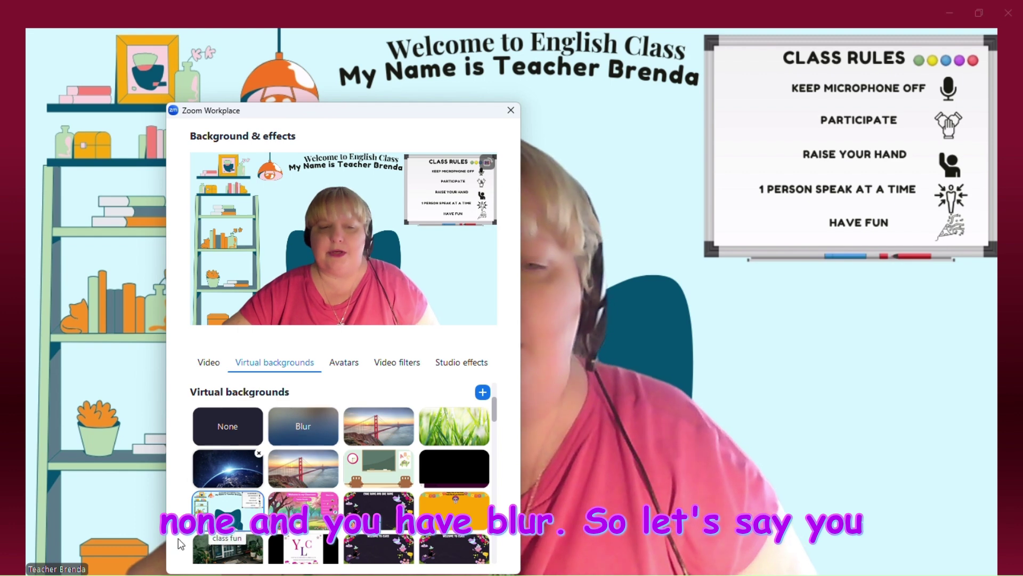
mouse_move(155, 547)
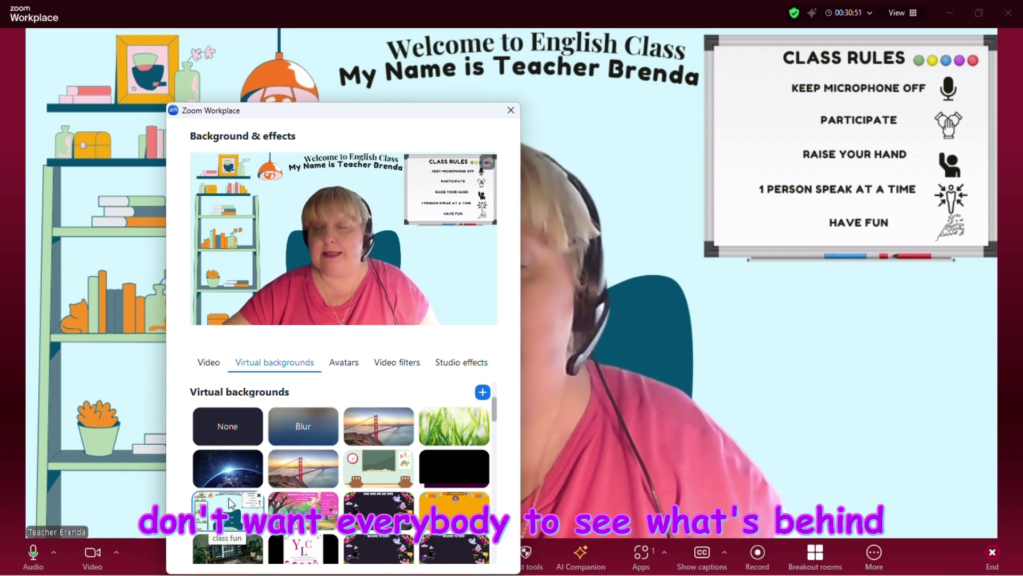
left_click(306, 444)
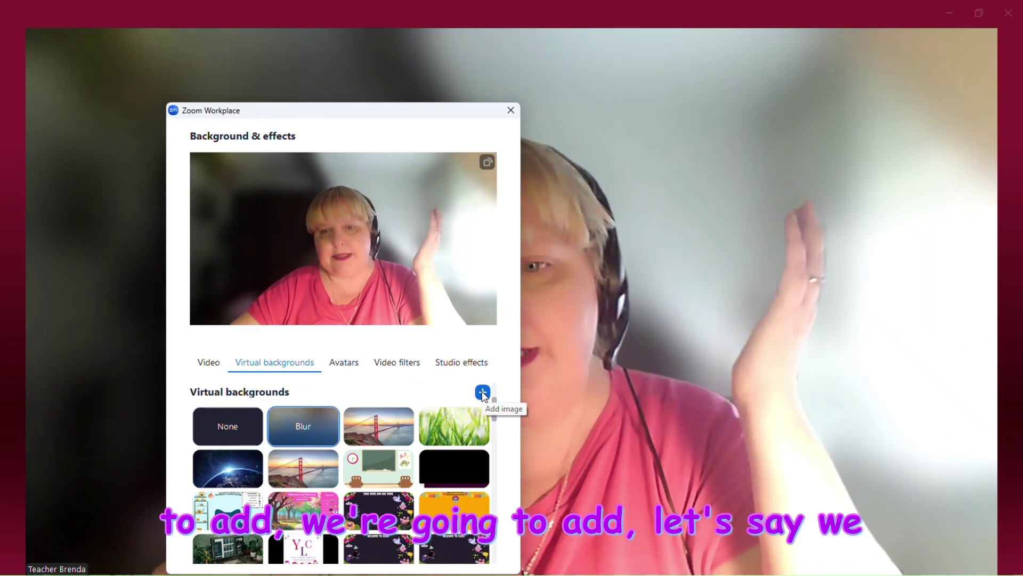
Try the chalkboard and red superhero backgrounds, then settle on the Welcome to English Class image.
left_click(483, 395)
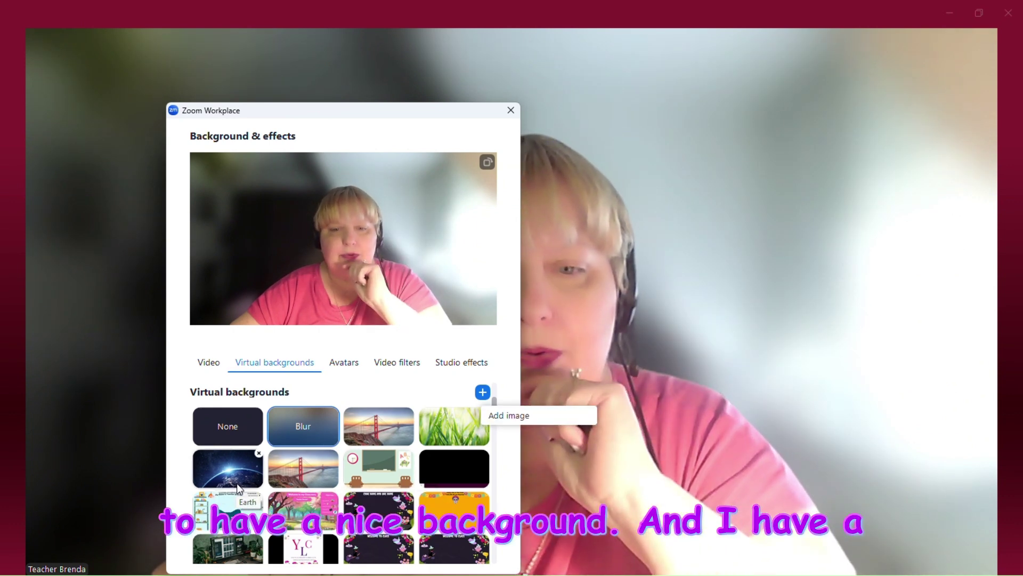
left_click(372, 476)
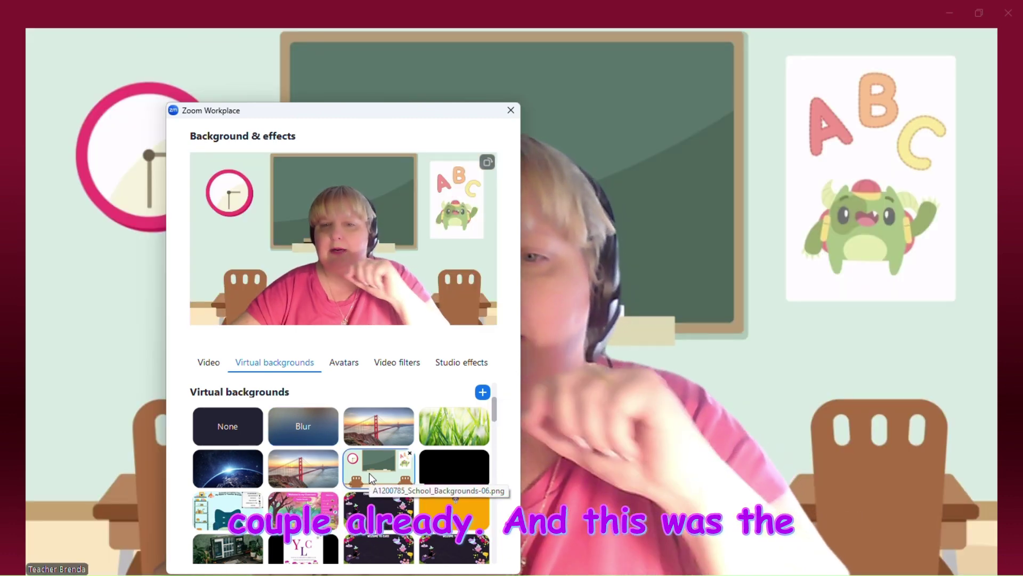
left_click_drag(494, 412, 496, 438)
scroll(496, 438, "down", 1)
left_click(227, 506)
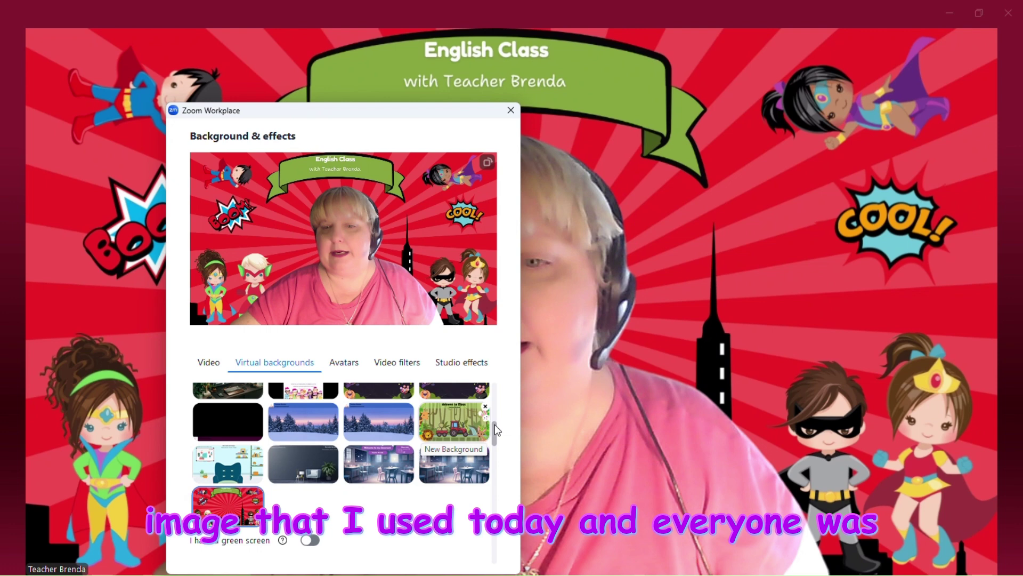
left_click_drag(495, 425, 499, 416)
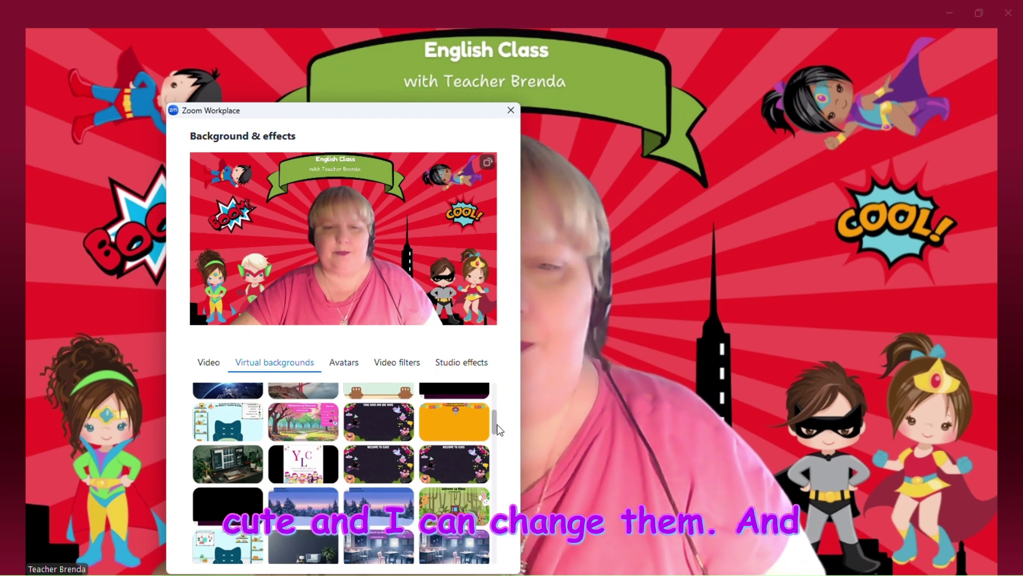
left_click_drag(495, 419, 495, 413)
left_click(219, 444)
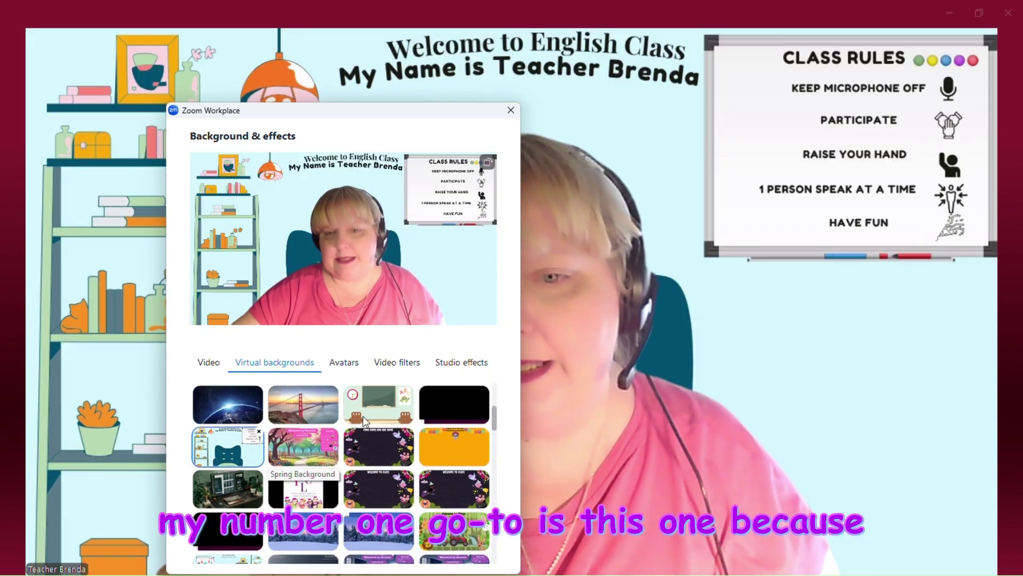